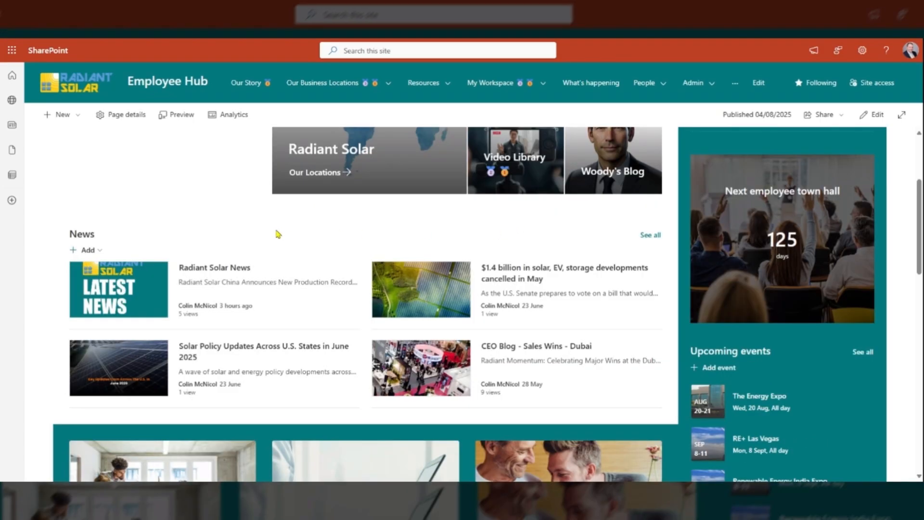
Step: Start a news link in the News section and paste the solarpowerworldonline.com address of the August 2025 solar policy scoop article
click(100, 252)
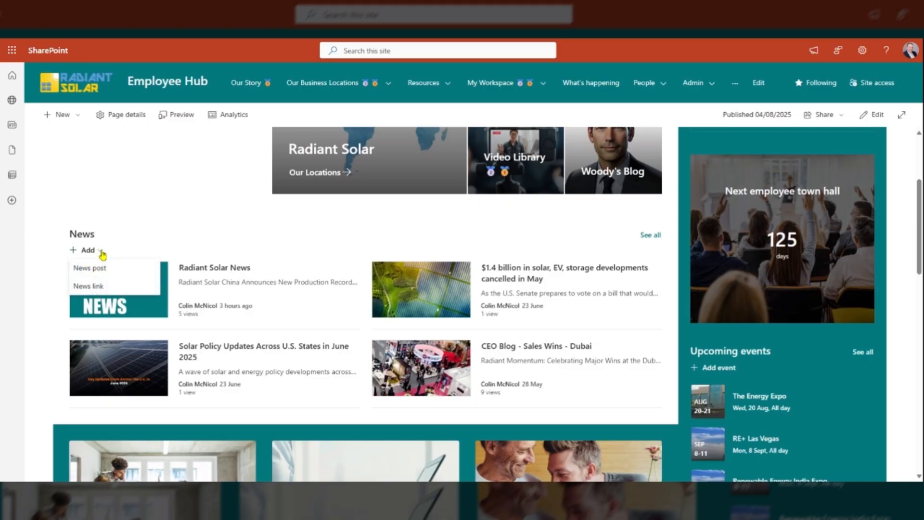
click(91, 288)
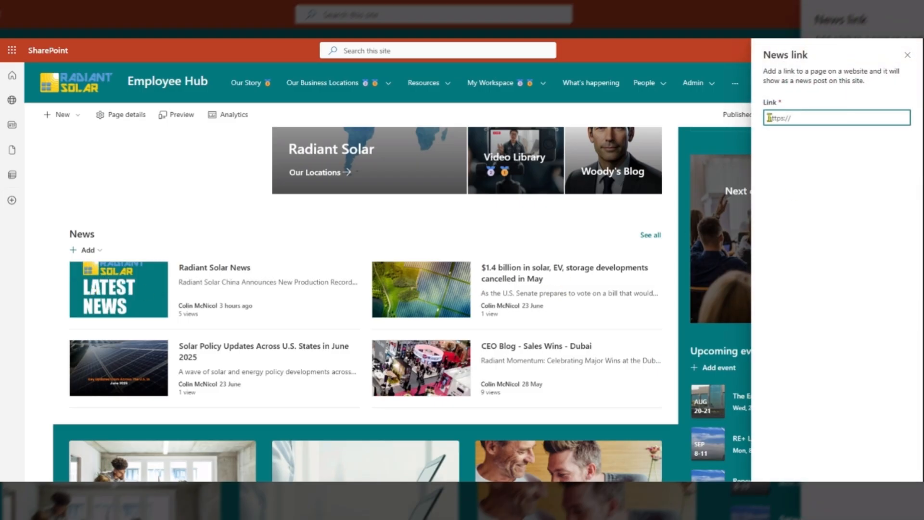
key(ctrl+v)
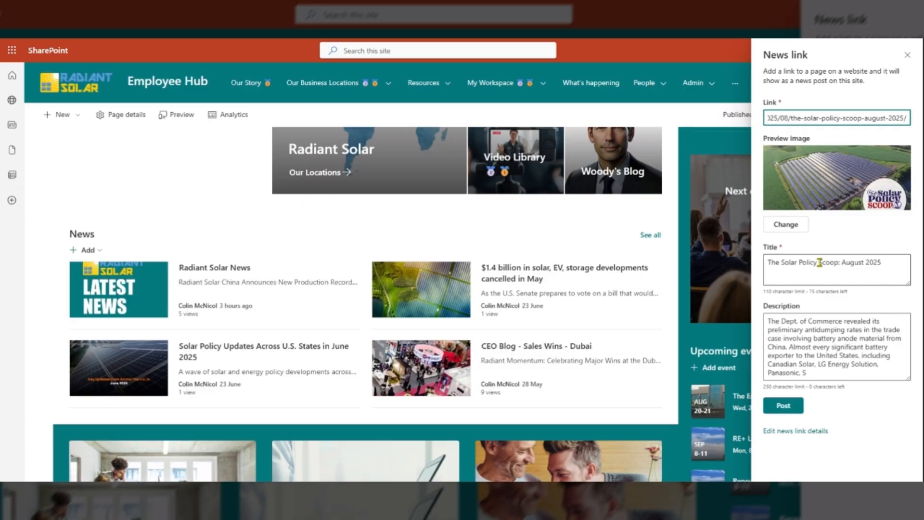
Step: Change the news link's title to "The Solar Industry News - August 2025"
drag(819, 262, 839, 262)
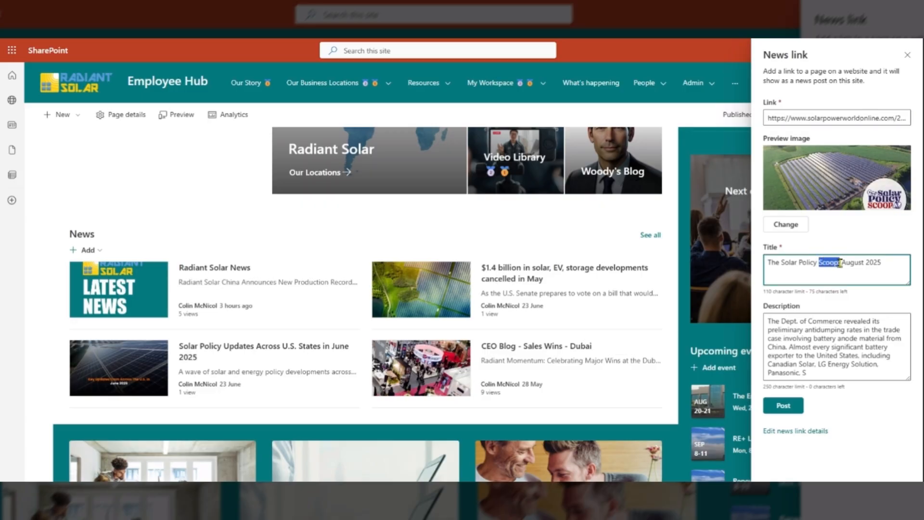
text(Ne)
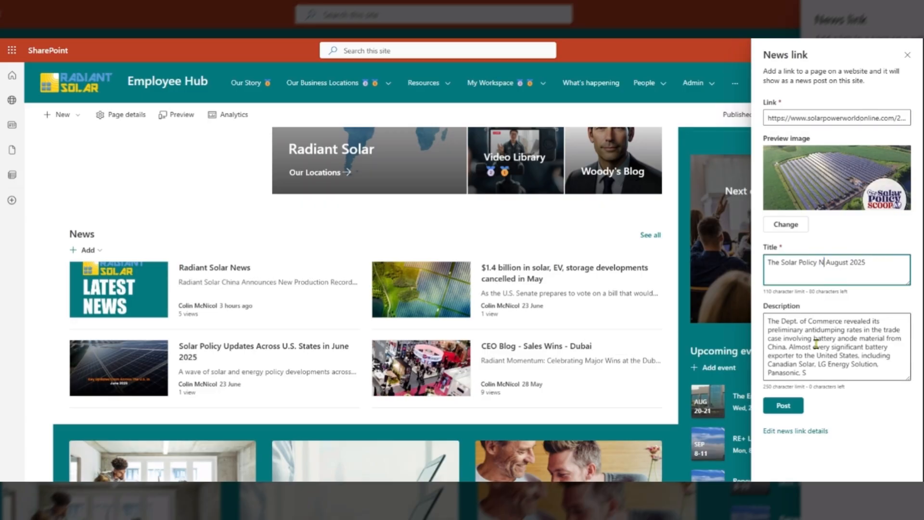
text(ws -)
click(800, 262)
key(Delete)
key(Delete)
key(Delete)
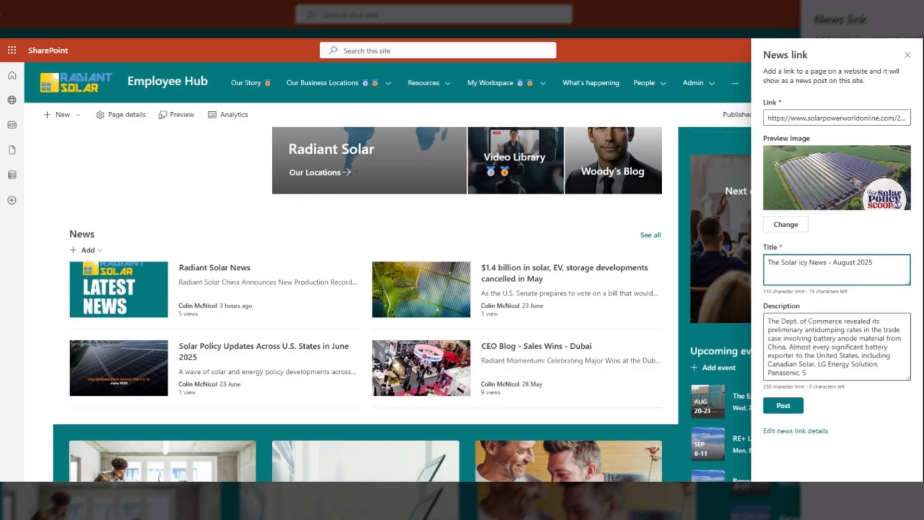
key(Delete)
key(Delete)
key(Delete)
text(Industry)
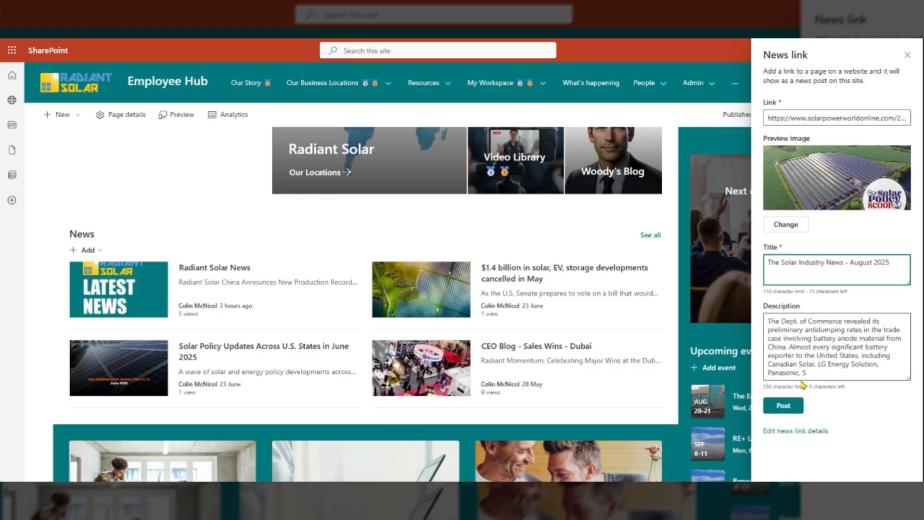
Step: Replace the cut-off ending of the news link's description with "..." and post the link
drag(801, 373, 818, 375)
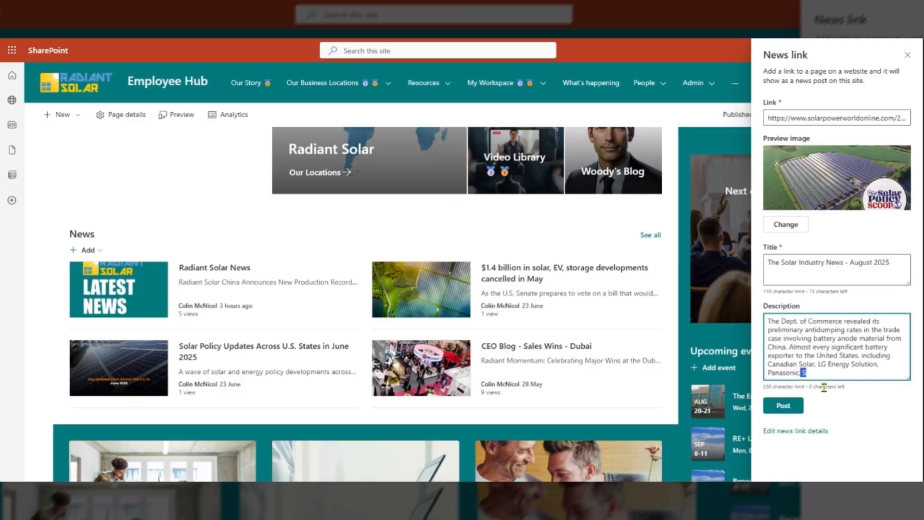
key(BackSpace)
key(BackSpace)
key(BackSpace)
text(...)
click(783, 409)
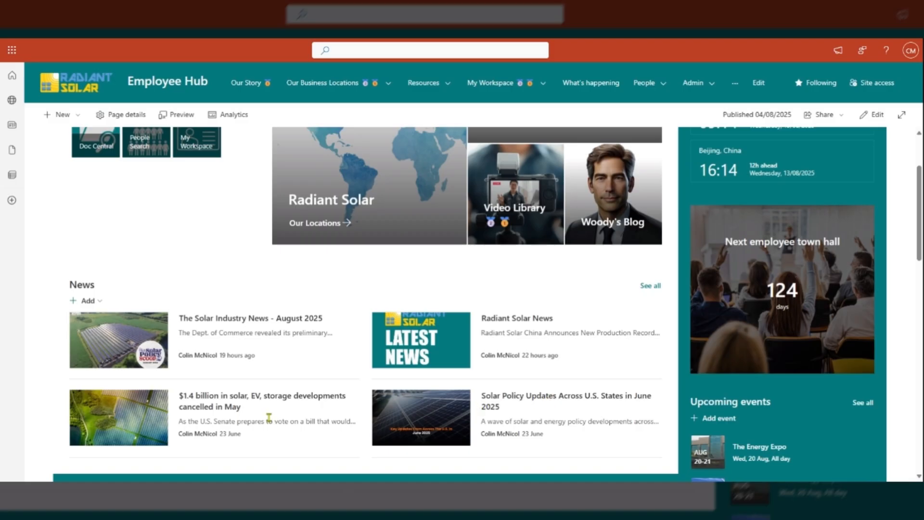
Step: Create a news post from the "Template - News - People Recognition" template saved on this site
click(100, 303)
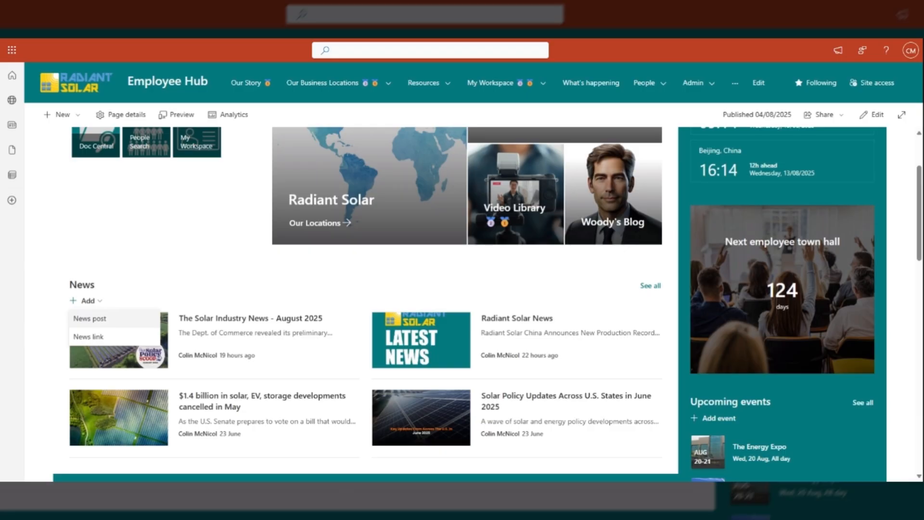
click(87, 325)
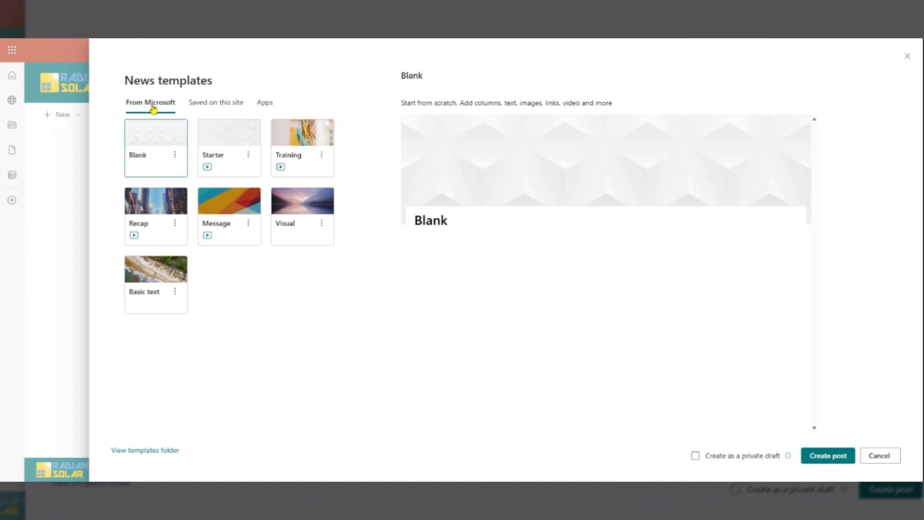
click(230, 107)
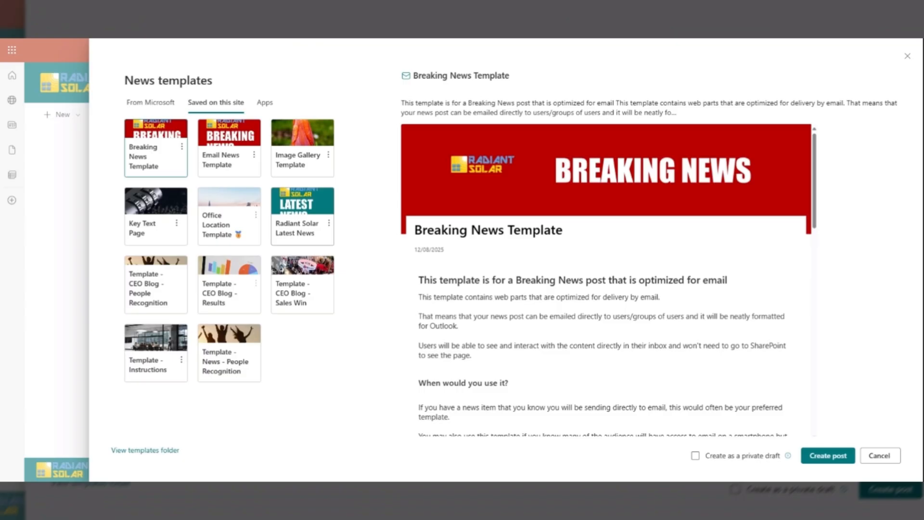
click(297, 230)
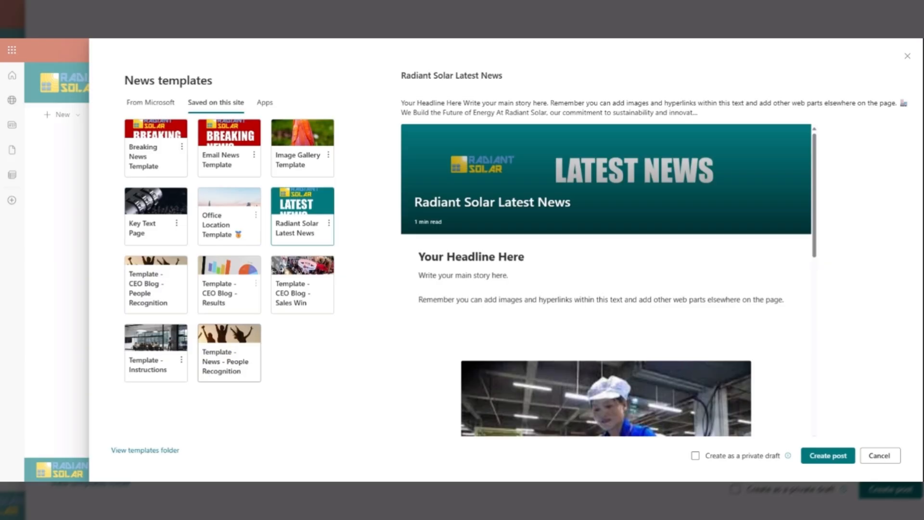
click(230, 355)
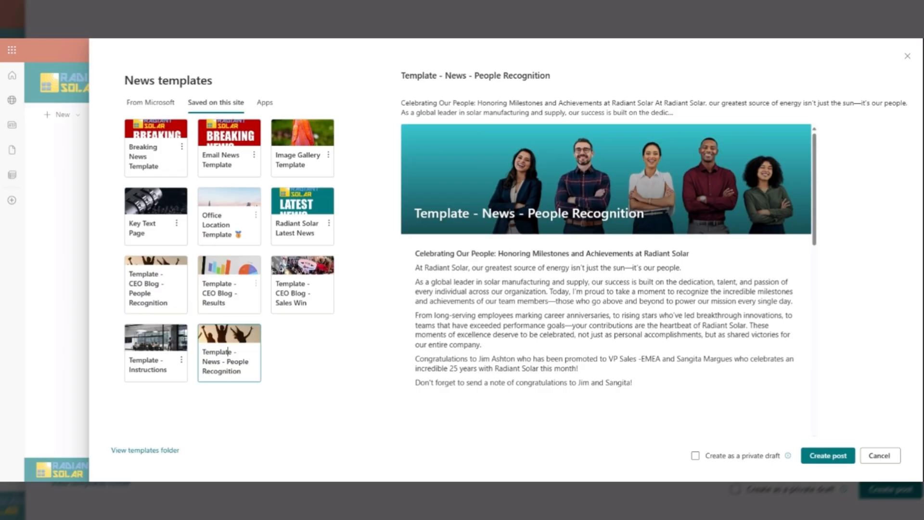
click(827, 456)
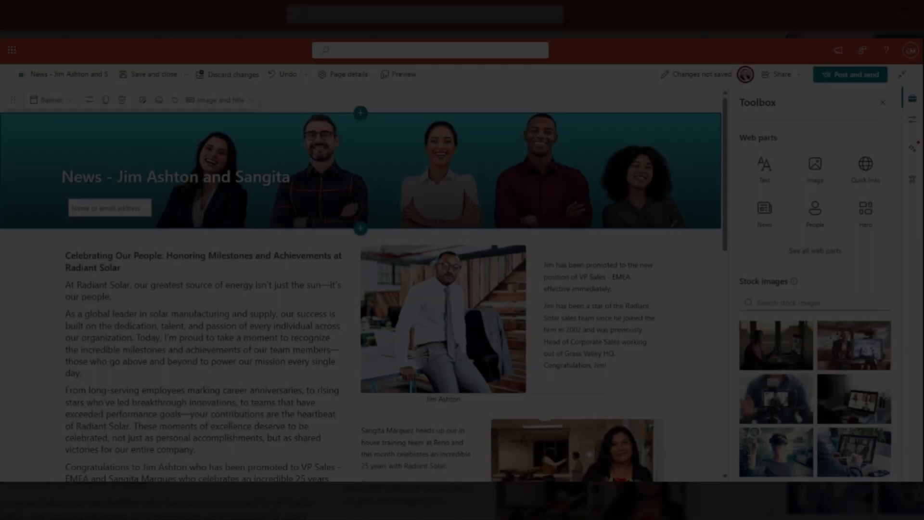
Step: Complete the post's title with the second employee's surname, then post the news and open its email form
text(Marguez)
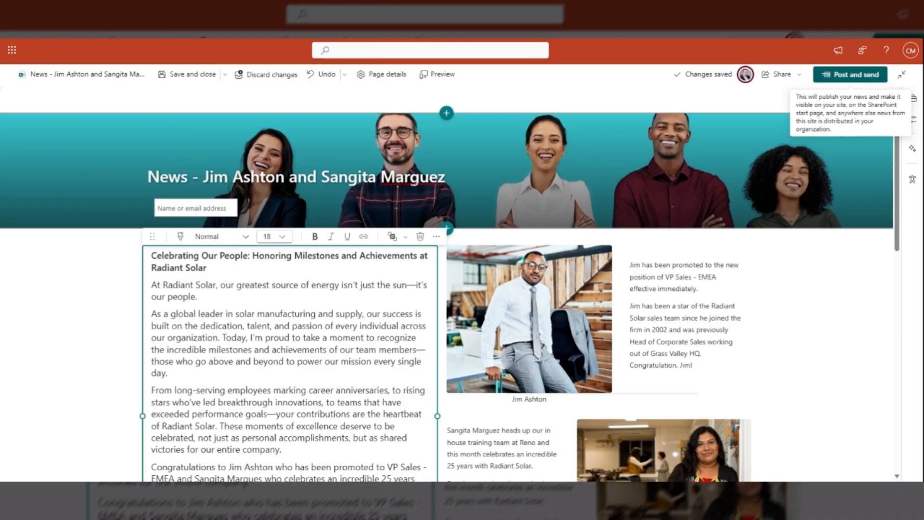
click(857, 77)
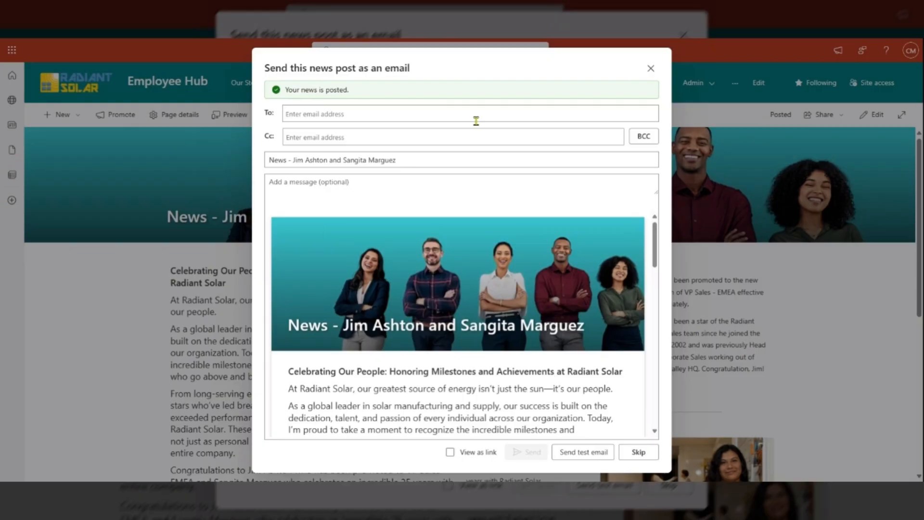
Step: Address the news post email to the intended recipient by name
click(305, 117)
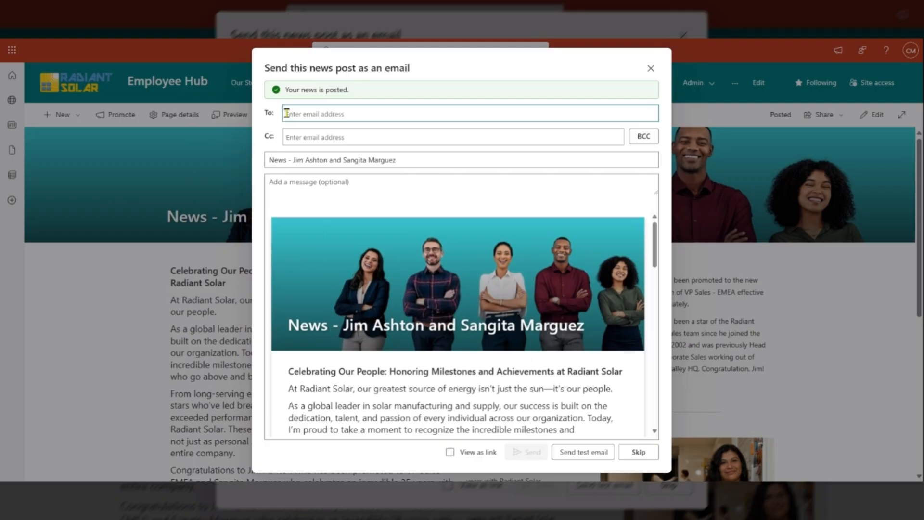
click(277, 183)
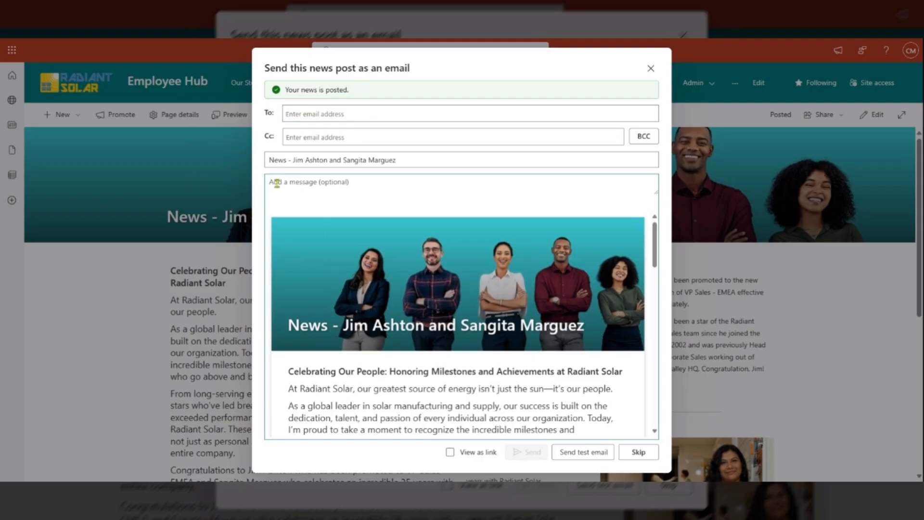
click(290, 115)
click(288, 114)
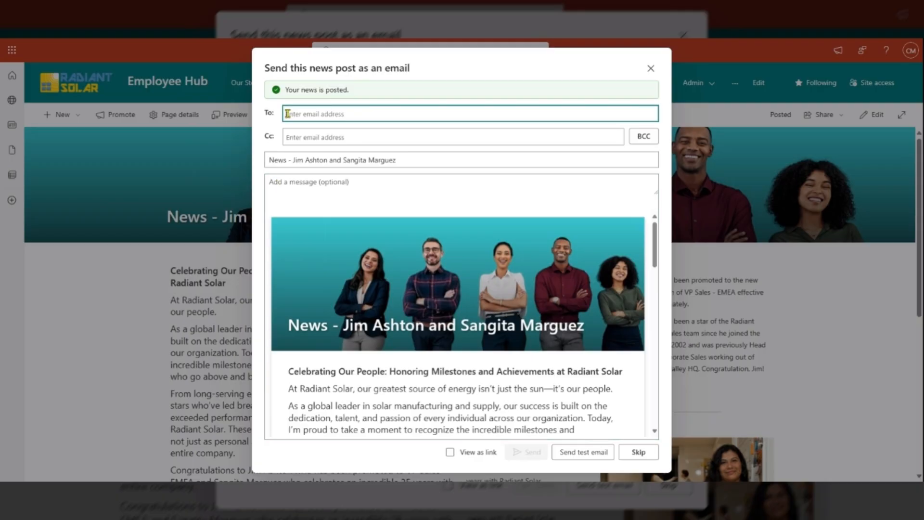
text(coln)
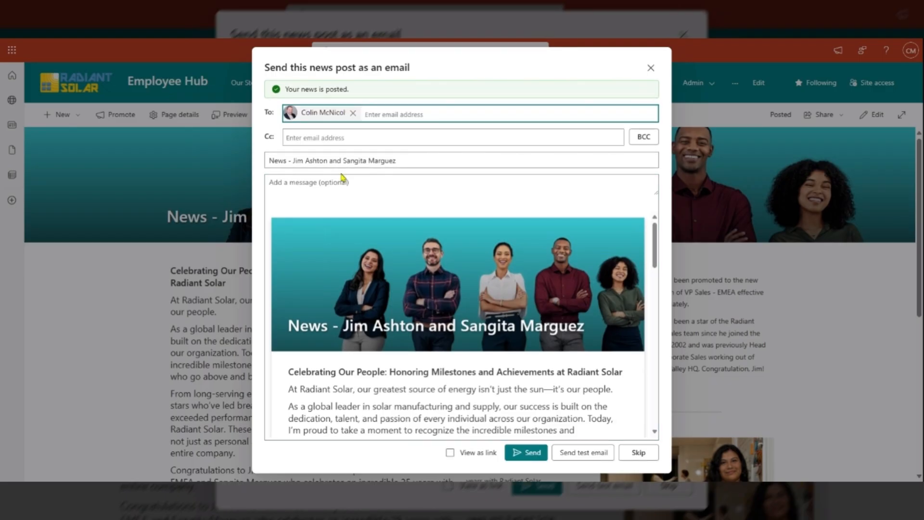
Step: Add a message congratulating the two employees on the new role and 25 year anniversary at Radiant Solar, and send the email
click(271, 182)
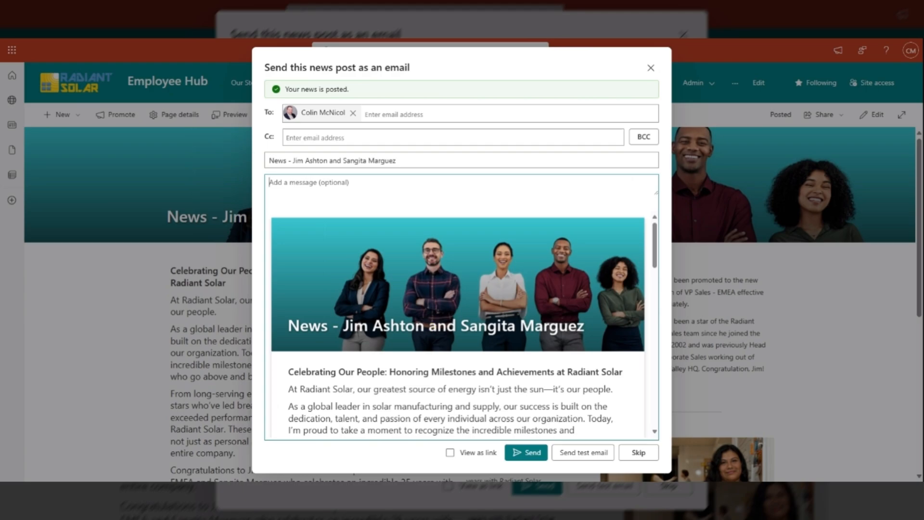
text(Congratulations to Jim on his new role and to San)
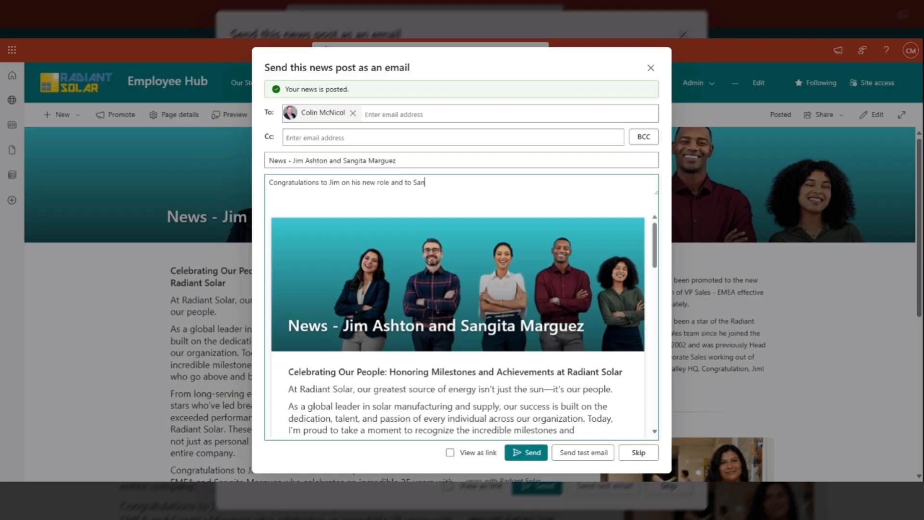
text(gita for her 25 year anniversary at Radiant Solar!)
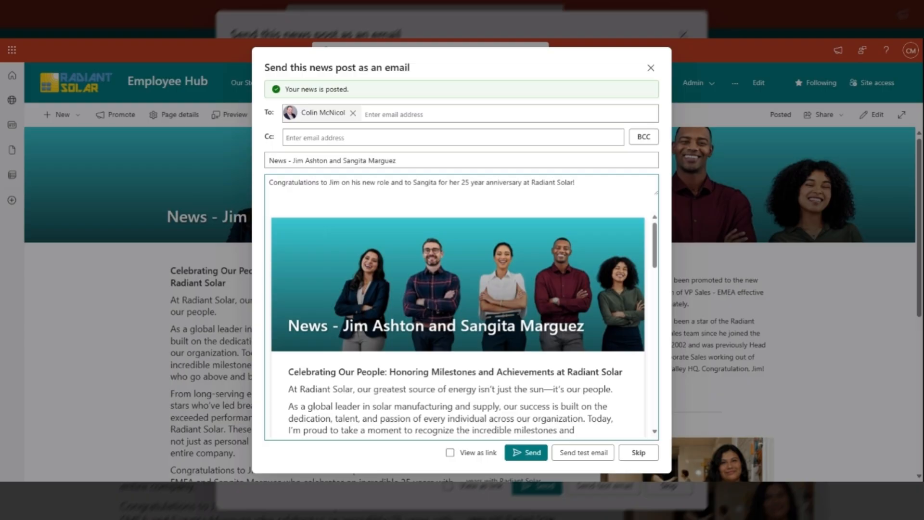
scroll(557, 324, down, 1)
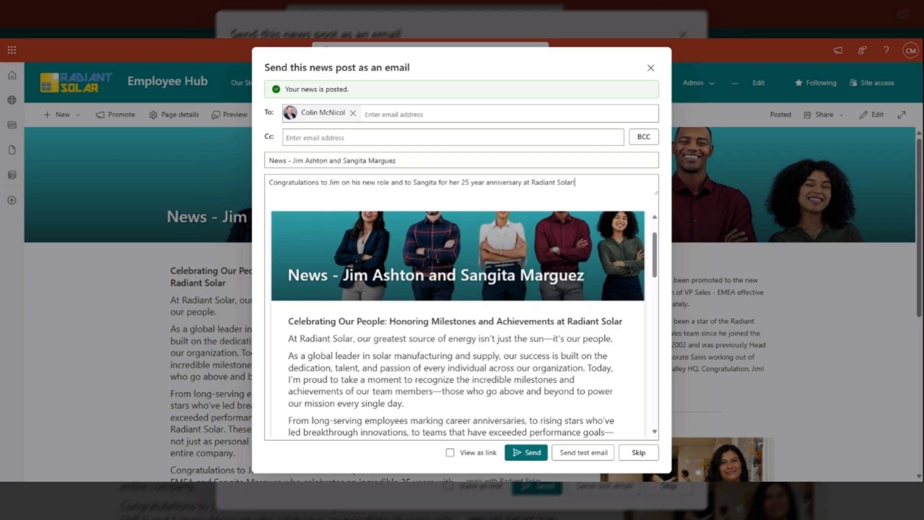
click(531, 452)
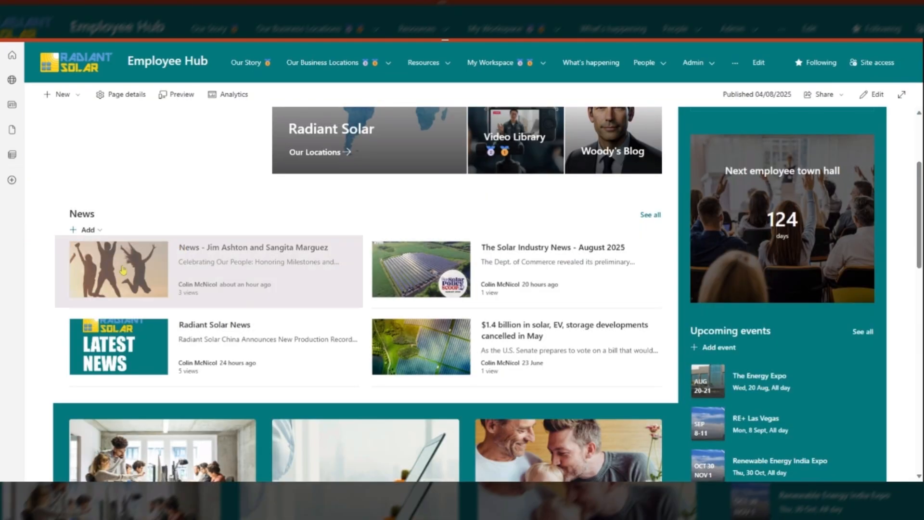
Step: Open the published employee recognition post from the News section and review its text and photos
click(303, 273)
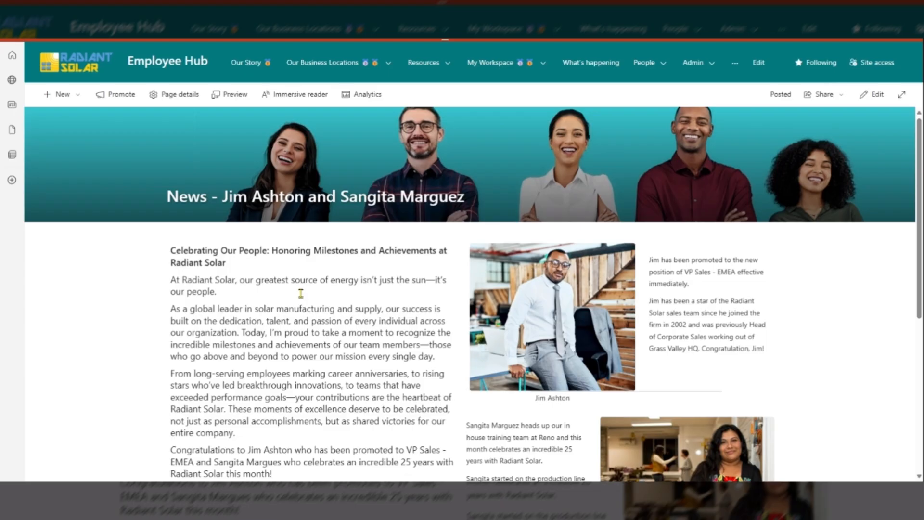
scroll(301, 293, down, 2)
scroll(301, 294, down, 2)
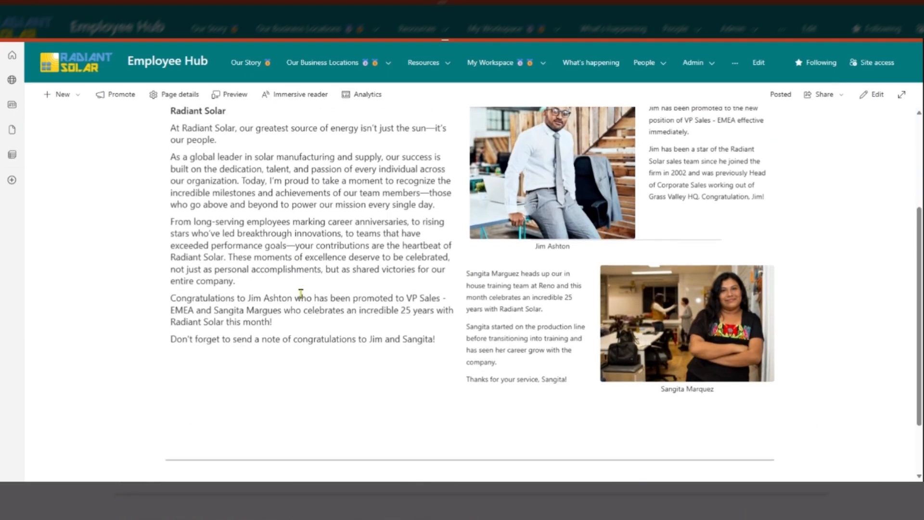
scroll(301, 294, up, 2)
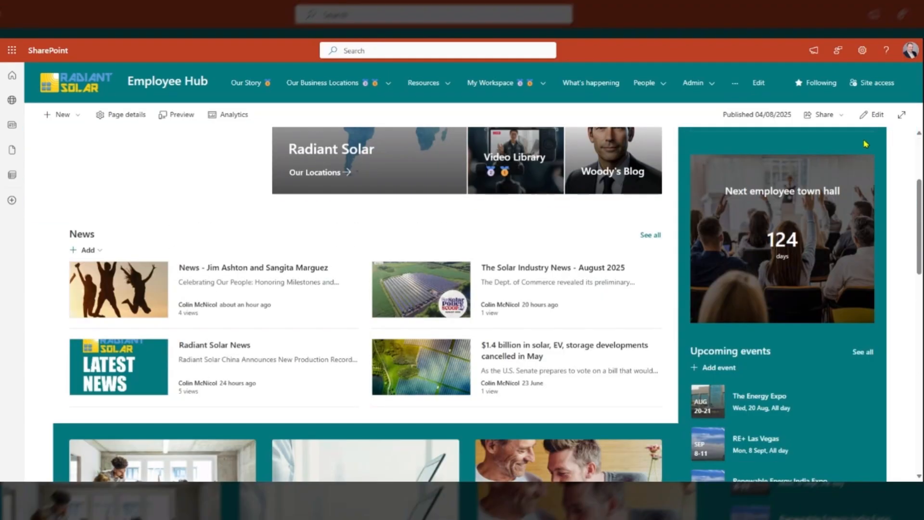
Step: Put the home page into edit mode and open the News web part's properties to review its source, layout, filter and organize options
click(877, 116)
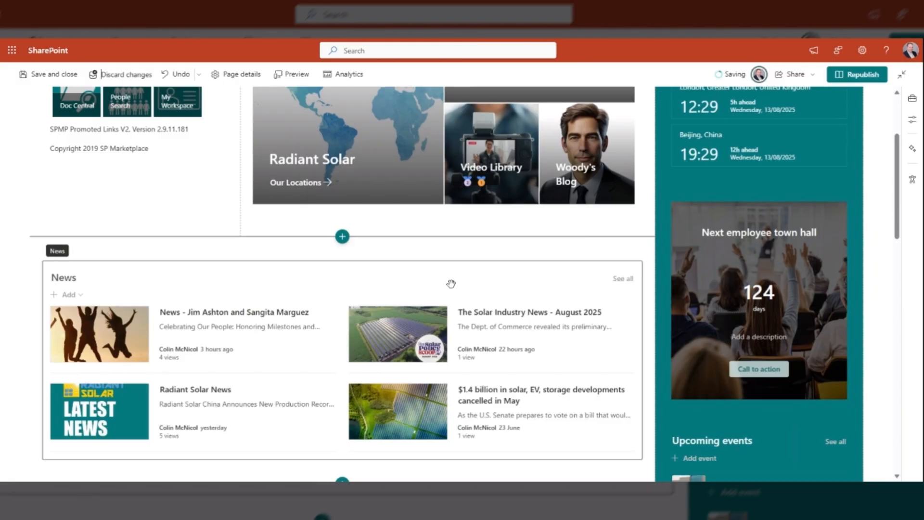
click(327, 275)
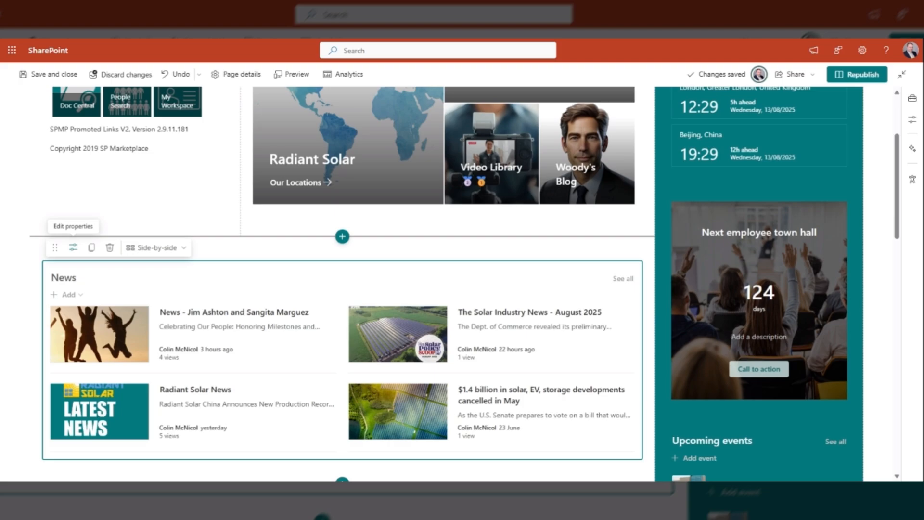
click(73, 249)
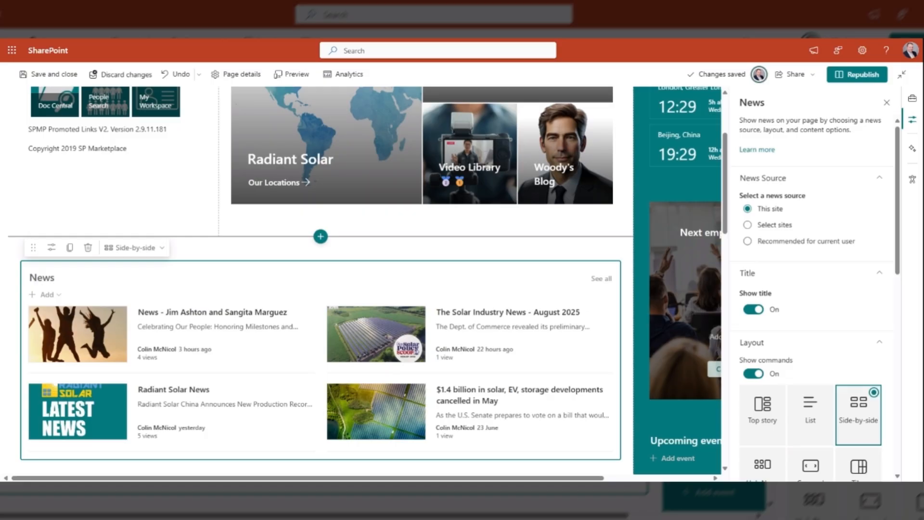
scroll(902, 324, down, 4)
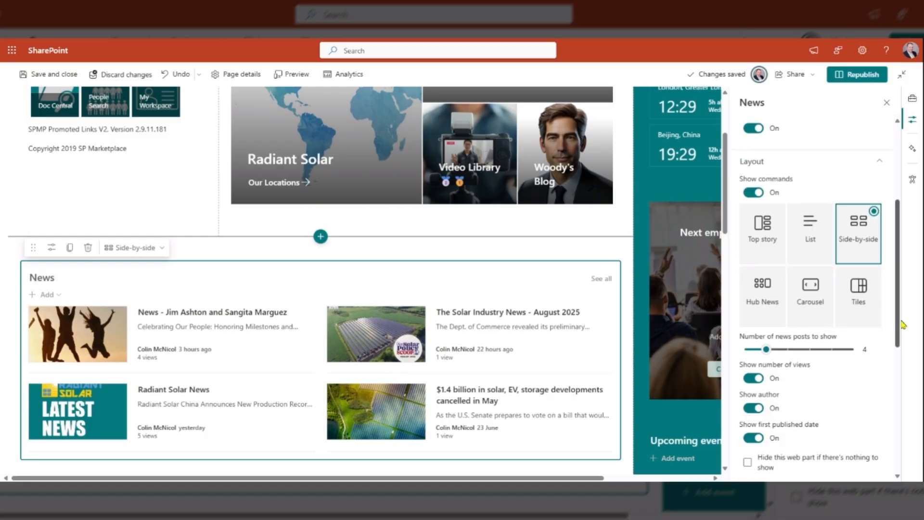
scroll(902, 324, down, 1)
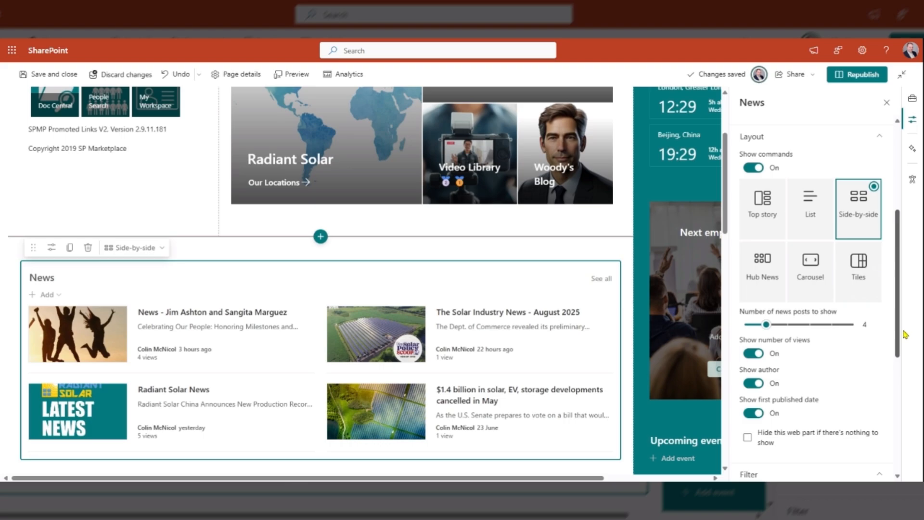
scroll(904, 335, down, 1)
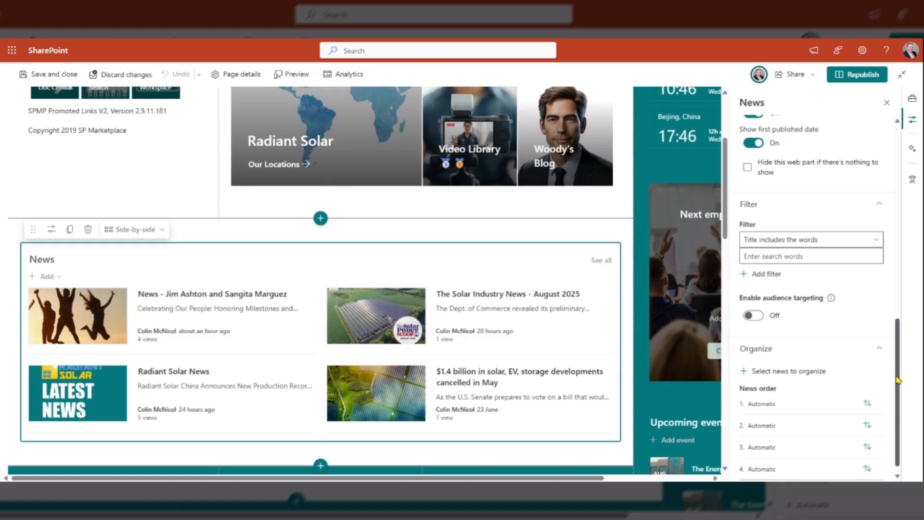
Step: Review the News web part's remaining filter, audience targeting and news order options, and republish the home page
drag(898, 380, 902, 389)
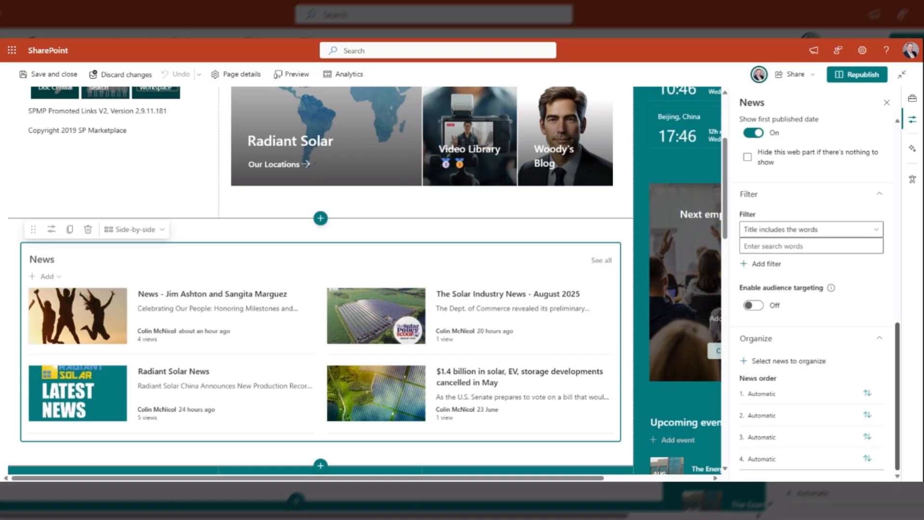
click(861, 75)
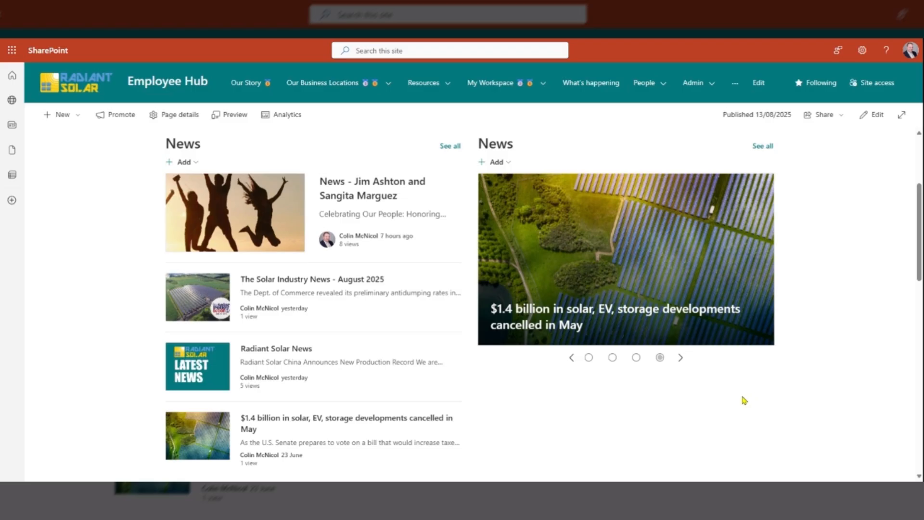
Step: Advance the News carousel through its stories and compare the other News web part layouts further down the page
click(681, 359)
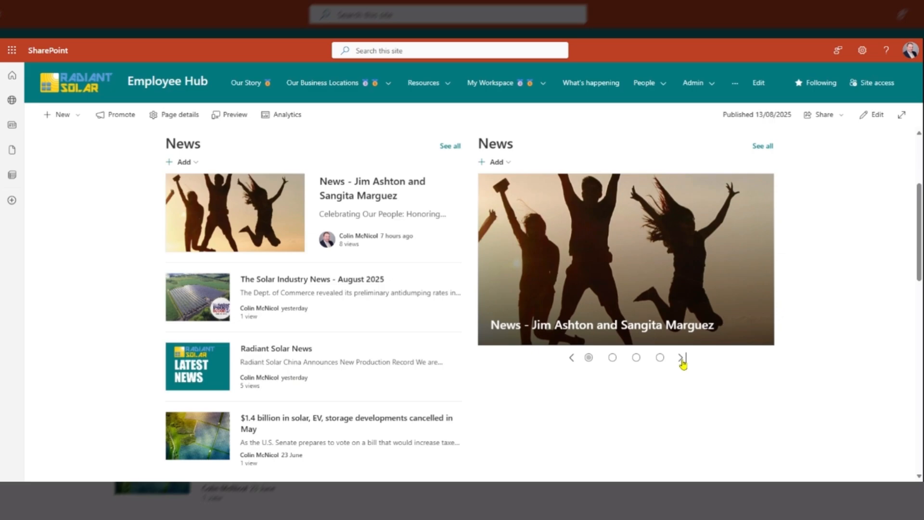
click(681, 359)
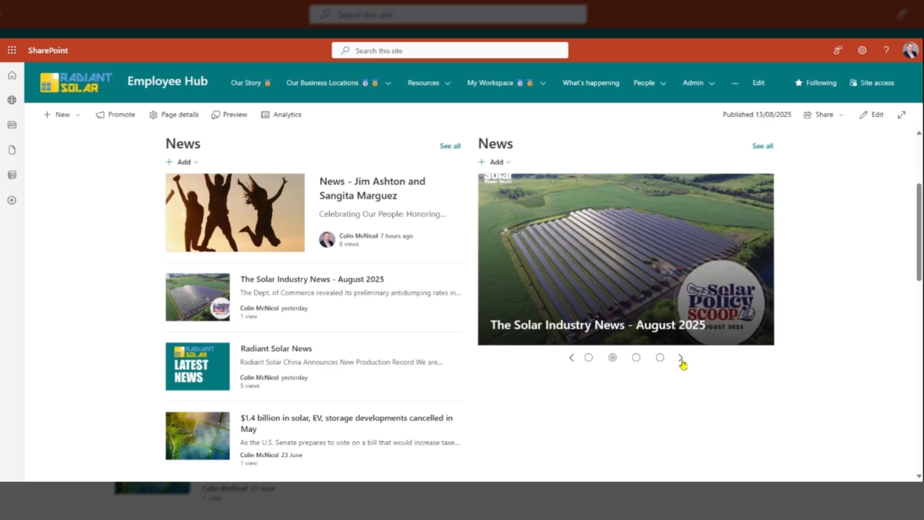
click(681, 359)
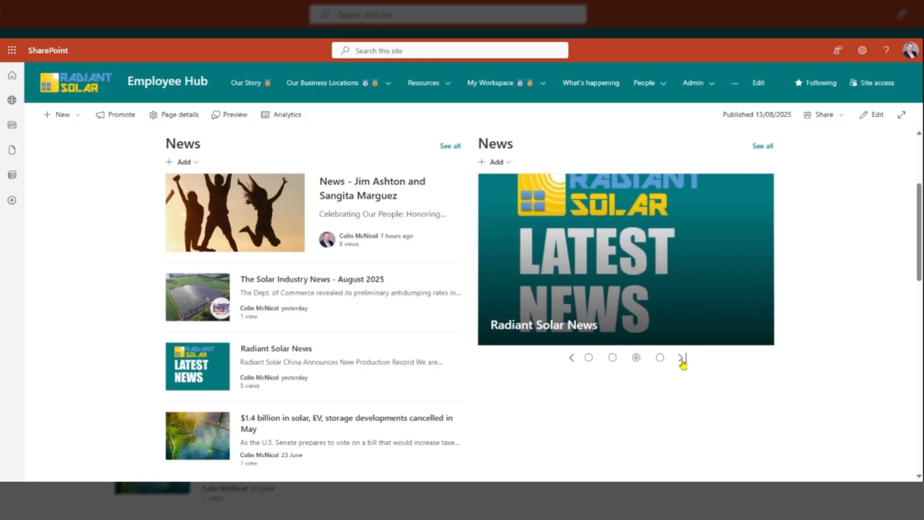
click(681, 359)
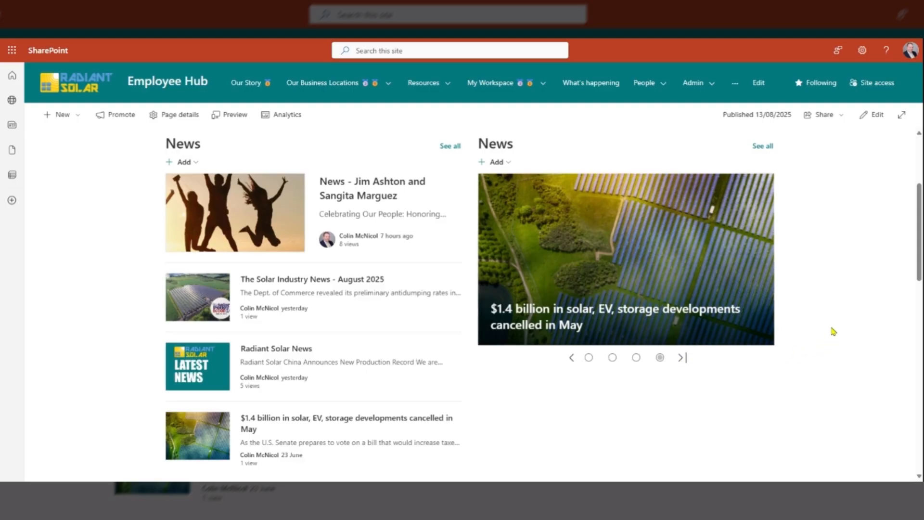
scroll(833, 331, down, 1)
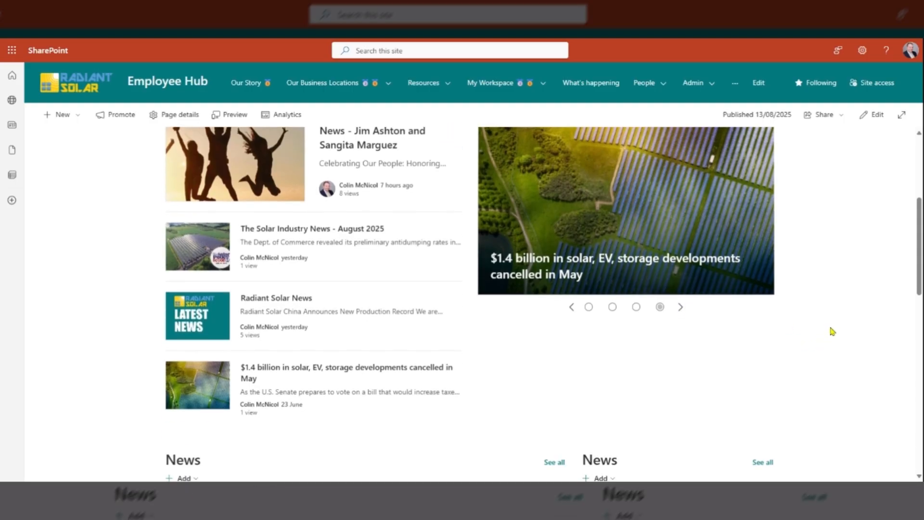
scroll(833, 331, down, 4)
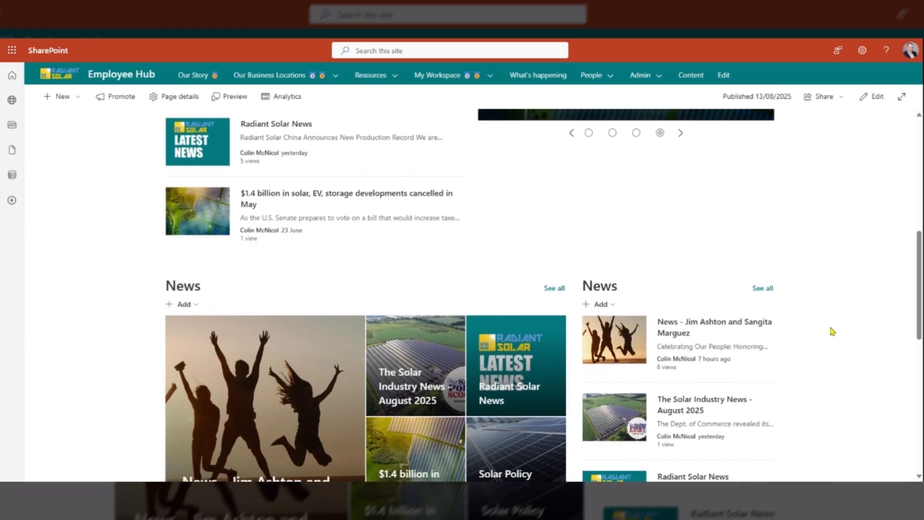
scroll(833, 331, down, 2)
scroll(833, 331, down, 2)
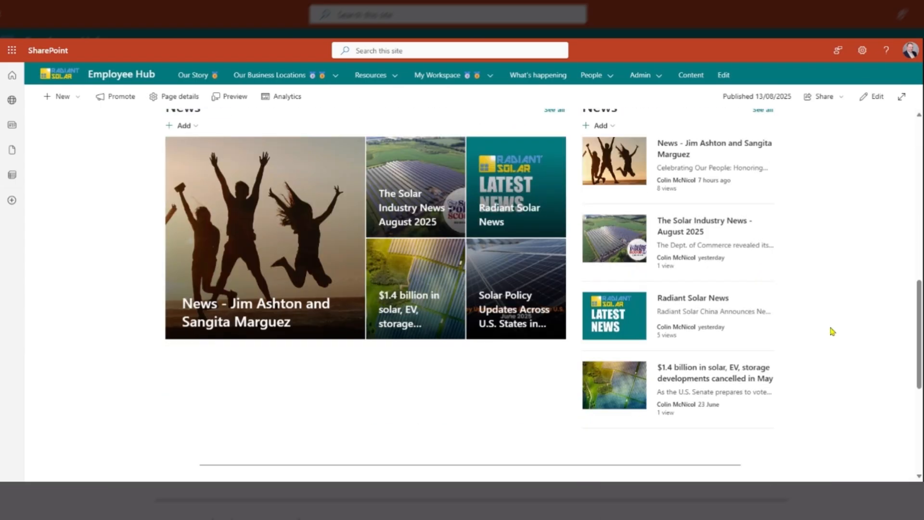
scroll(832, 331, up, 1)
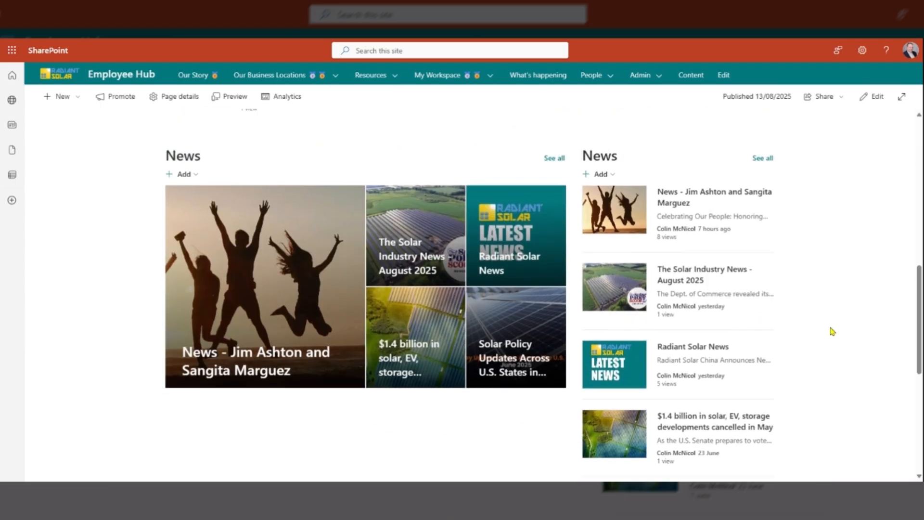